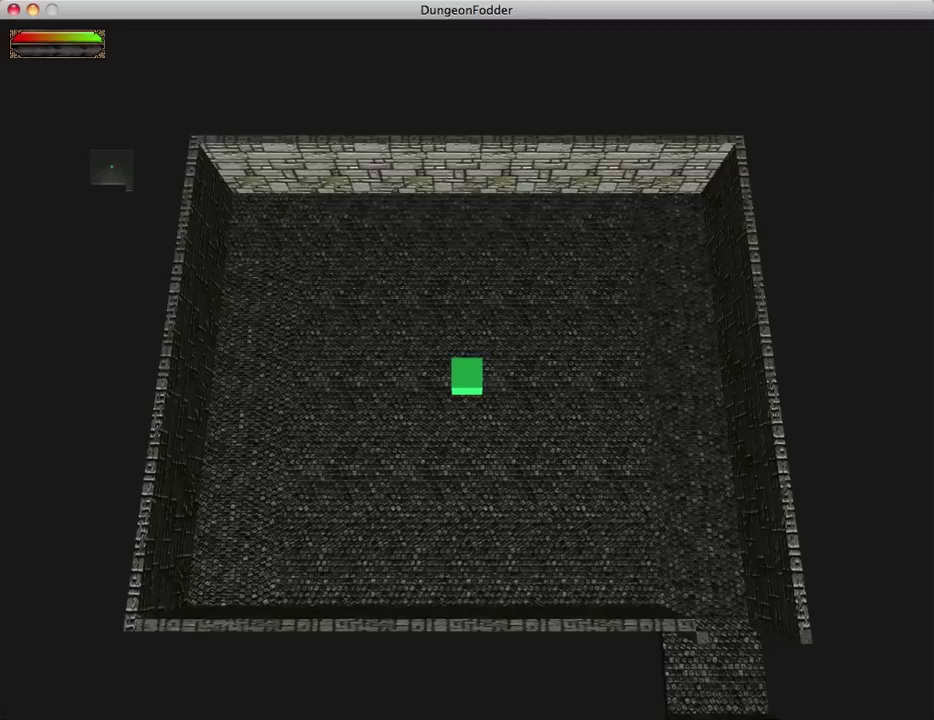
Step: Walk the green cube out of the starting room to the exit corridor, then down it
left_click_drag(535, 509, 450, 430)
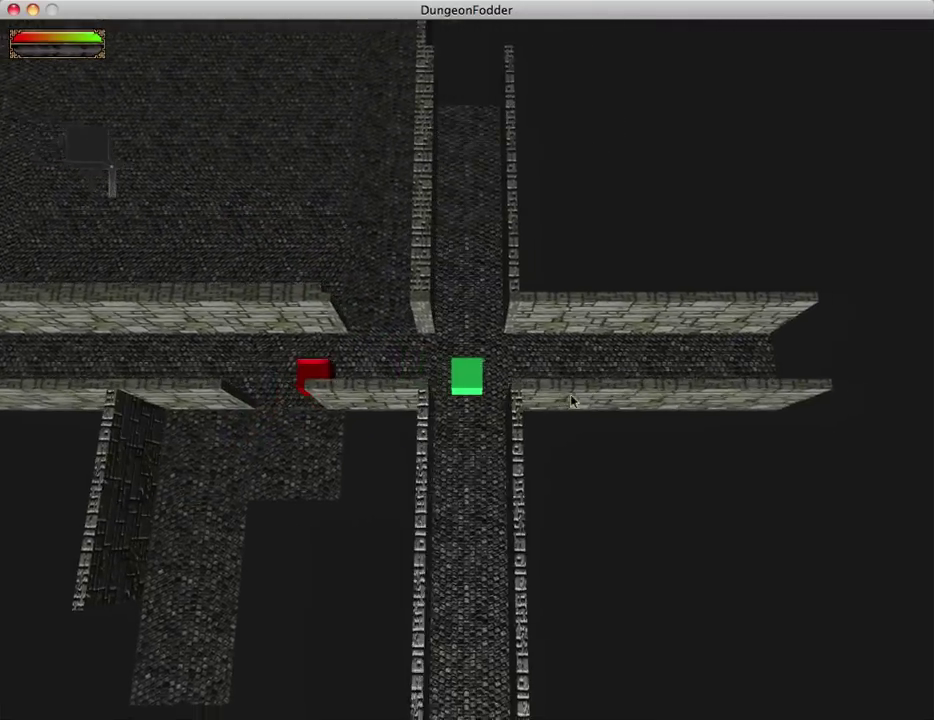
mouse_move(529, 450)
left_mouse_down()
mouse_move(559, 375)
mouse_move(280, 373)
mouse_move(215, 388)
mouse_move(451, 234)
mouse_move(434, 498)
mouse_move(498, 183)
mouse_move(463, 572)
mouse_move(455, 523)
mouse_move(476, 310)
mouse_move(462, 613)
left_mouse_up()
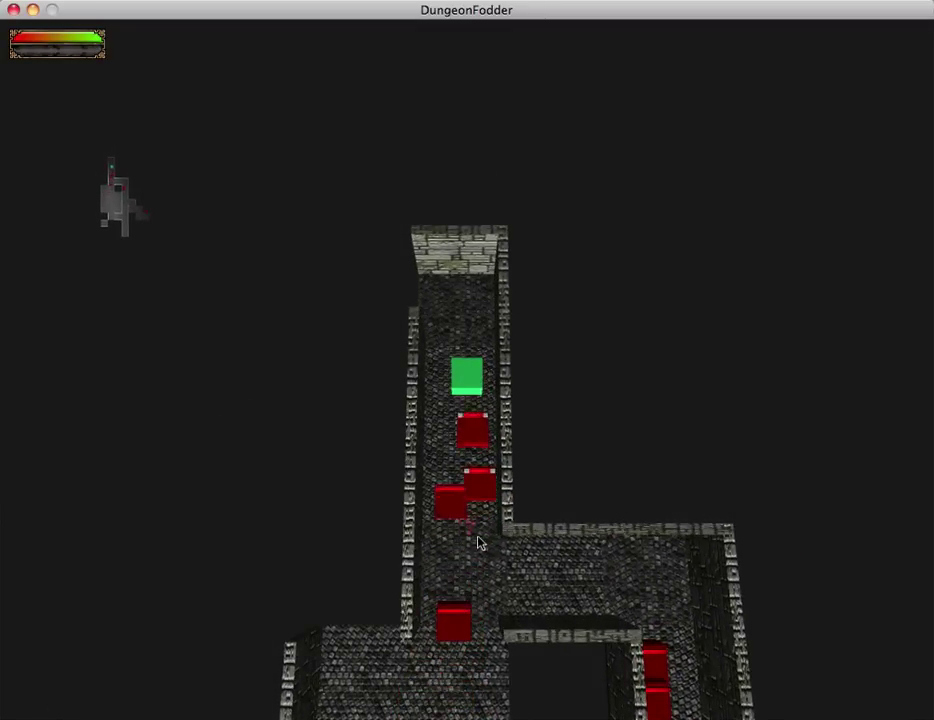
Step: Steer the cube along the corridor toward the red enemy and up into the horizontal corridor
mouse_move(478, 543)
left_mouse_down()
mouse_move(380, 300)
mouse_move(454, 265)
mouse_move(329, 381)
mouse_move(418, 360)
mouse_move(475, 288)
mouse_move(527, 559)
mouse_move(396, 382)
mouse_move(441, 237)
left_mouse_up()
left_click(568, 386)
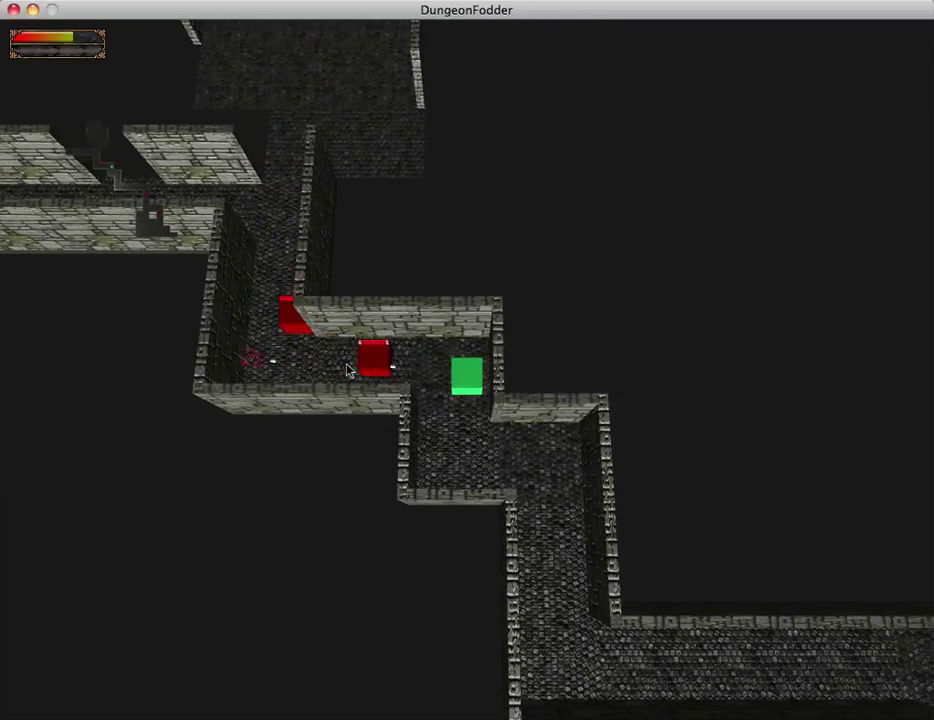
left_click(352, 373)
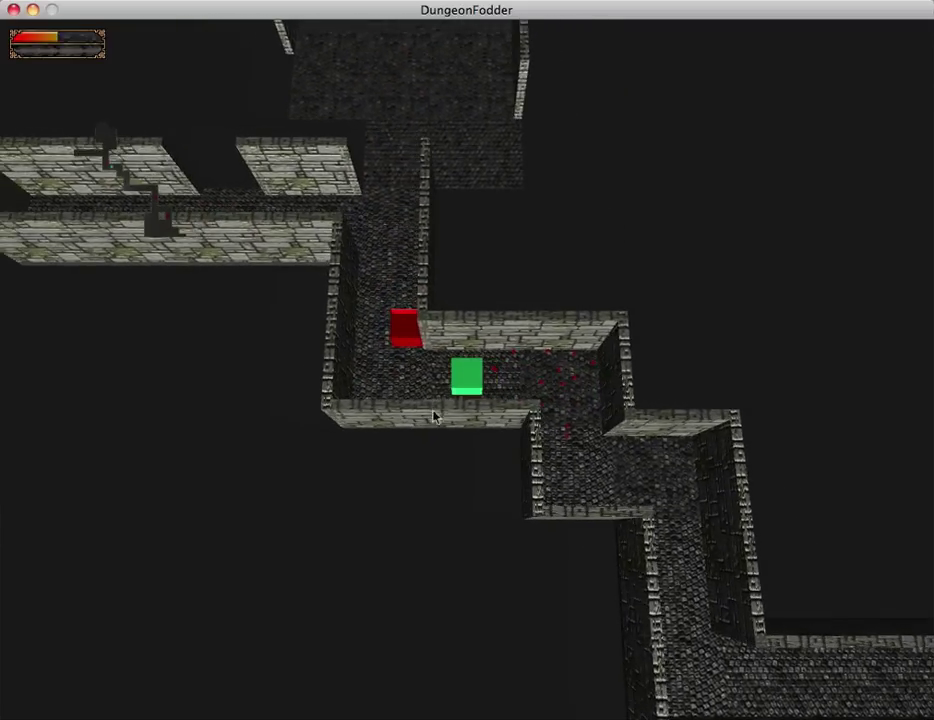
left_click(385, 320)
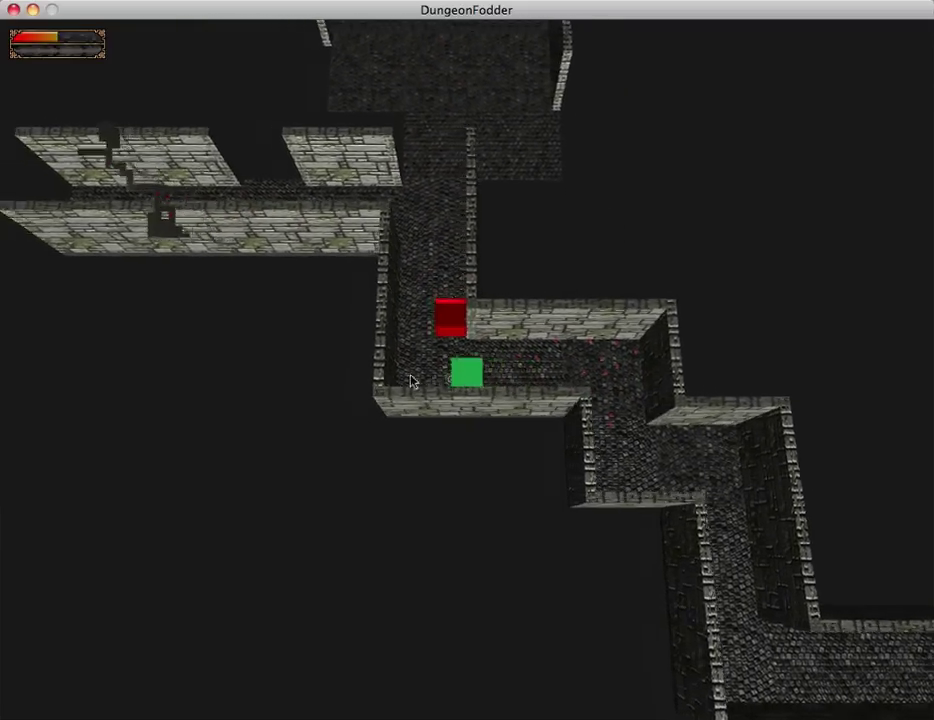
left_click(413, 288)
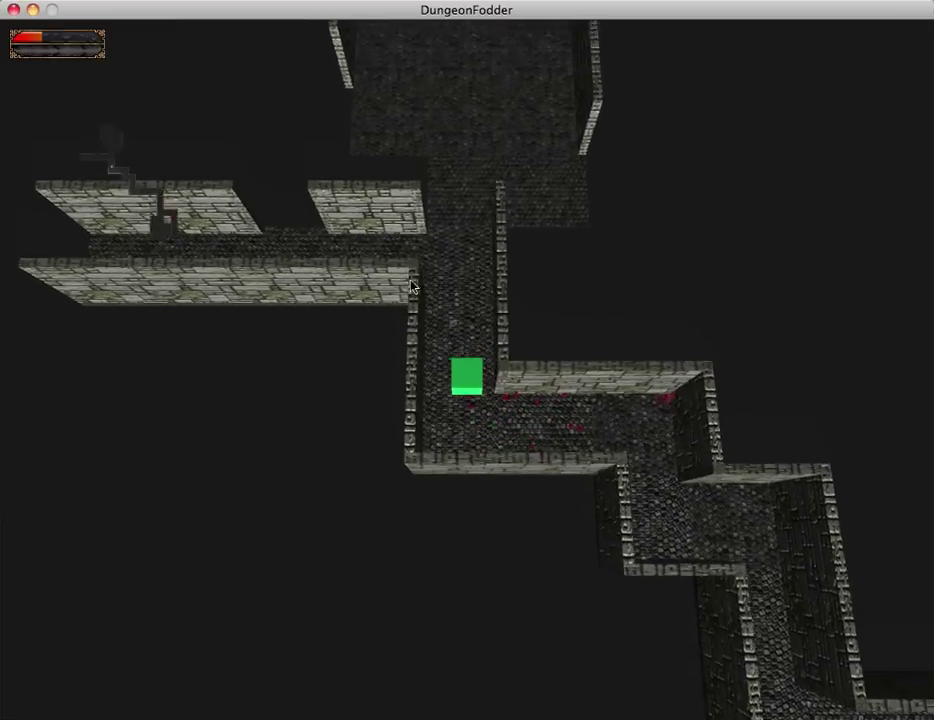
Step: Walk the cube left to the far end of the horizontal corridor
left_click(309, 354)
left_click(265, 387)
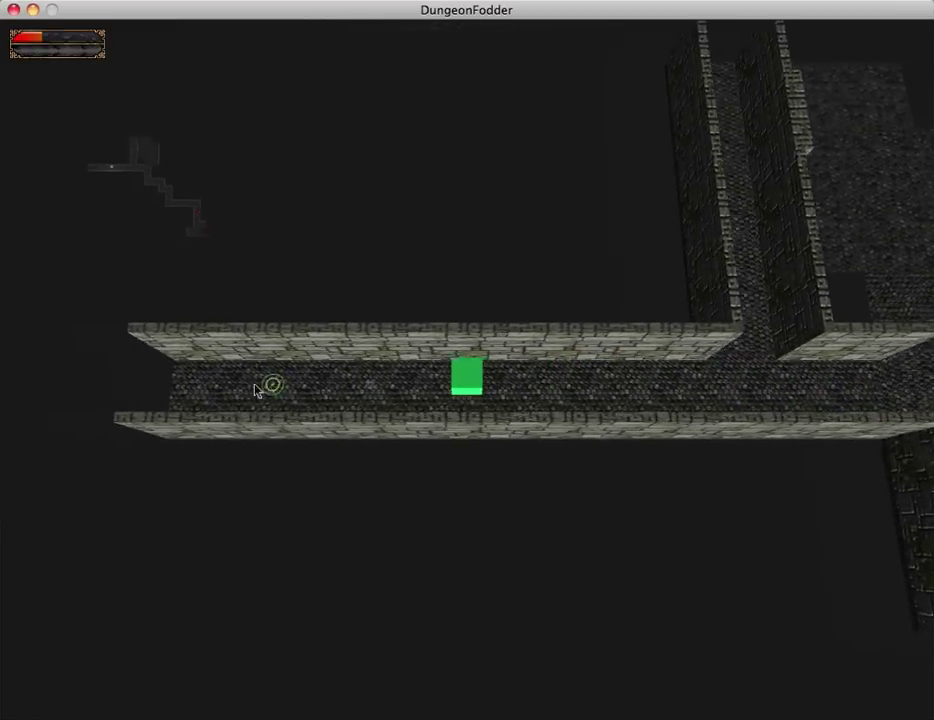
left_click(220, 386)
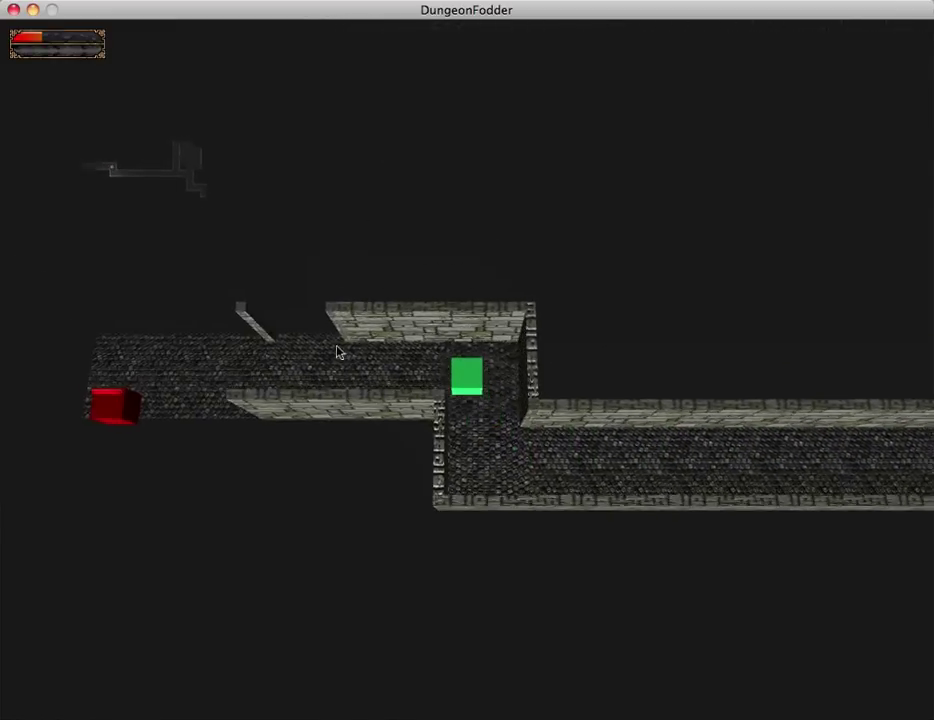
Step: Head toward the rooms, then attack the red enemy approaching along the corridor
left_click(400, 396)
left_click(630, 420)
left_click(630, 447)
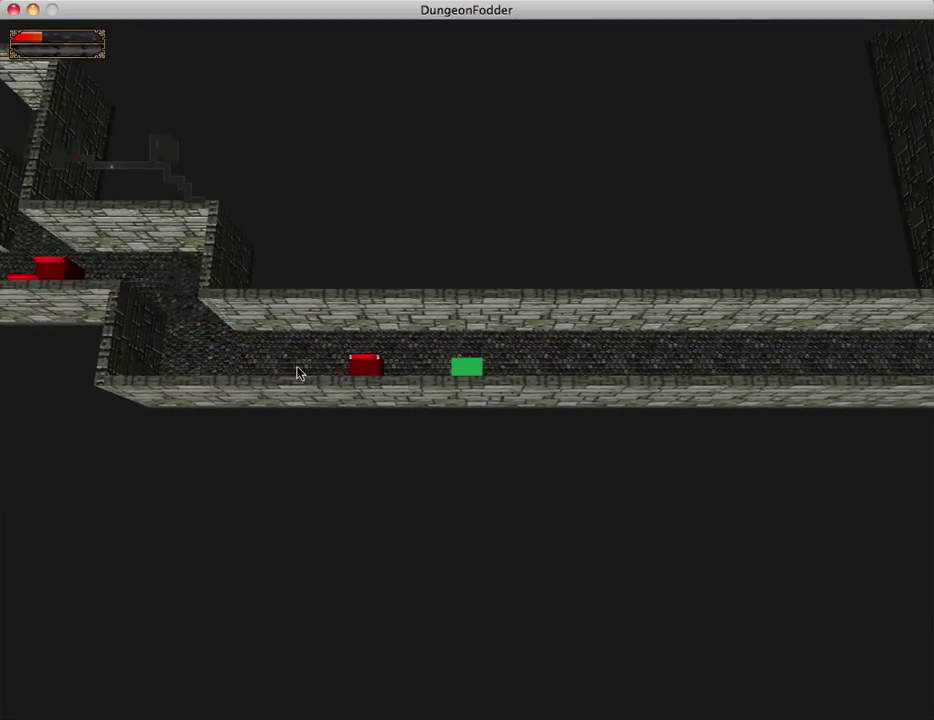
left_click(600, 386)
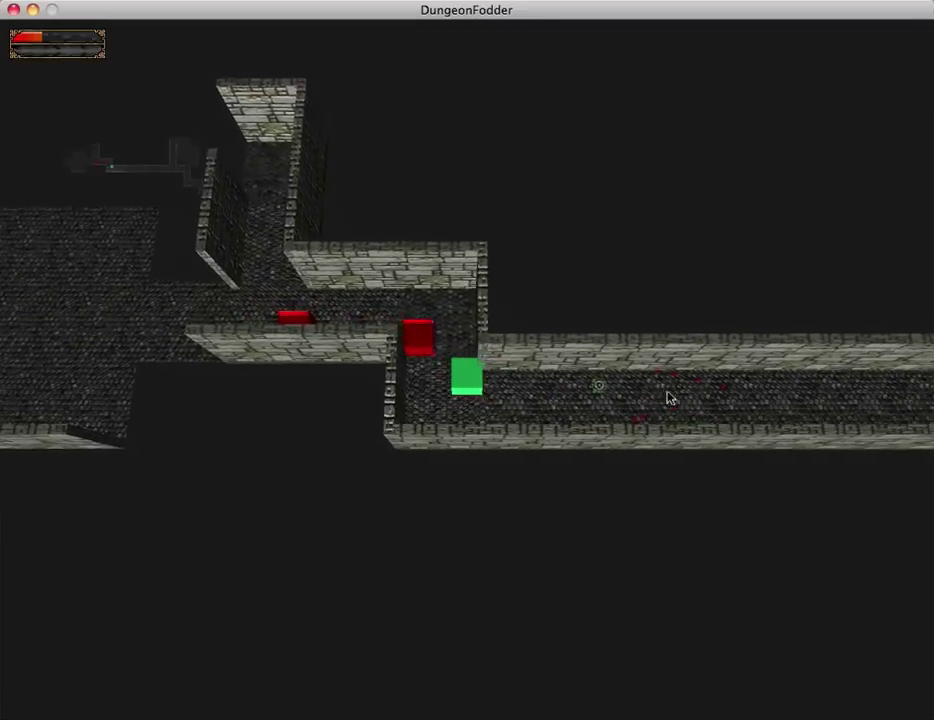
left_click(292, 379)
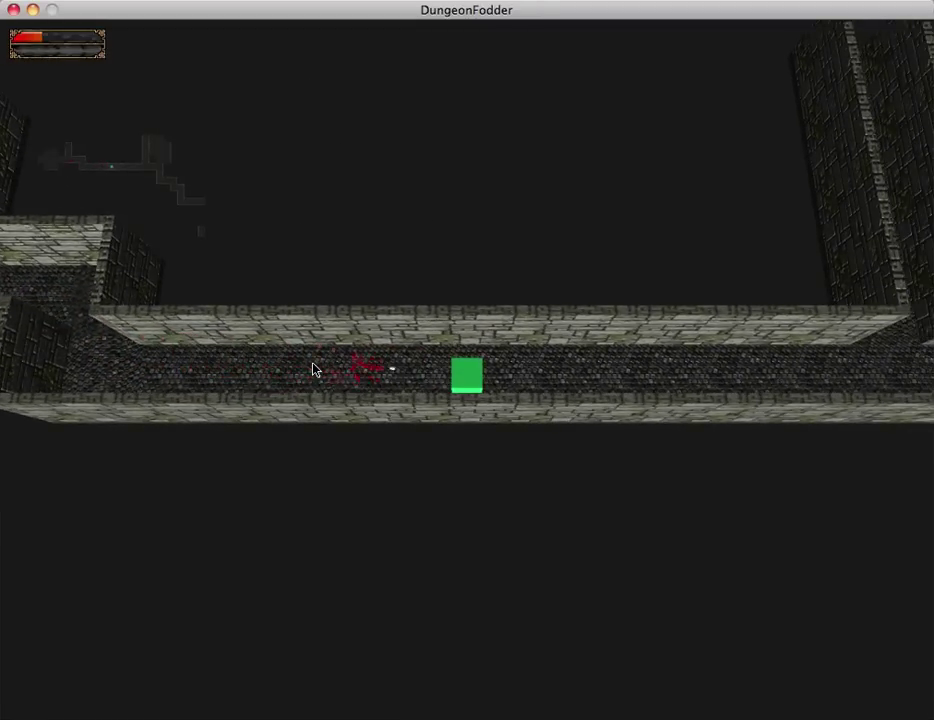